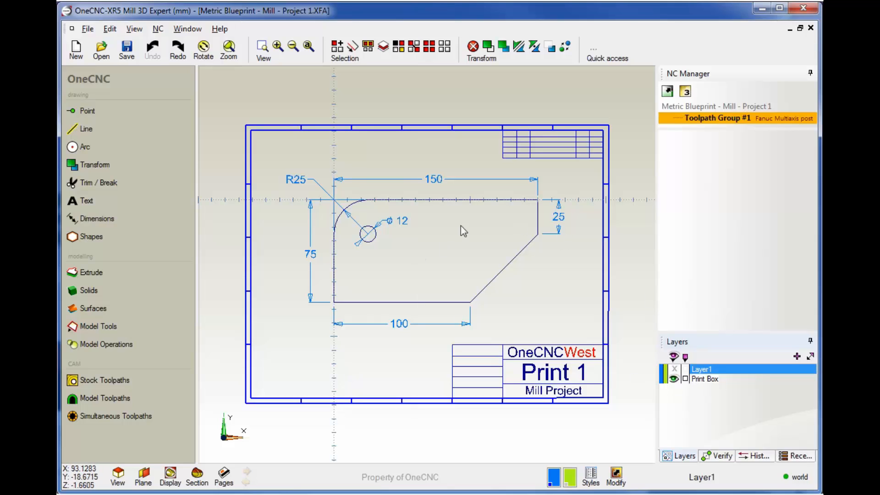
Toggle the Print Box layer's visibility to review the blueprint dimensions, and leave the layer hidden
{"action": "left_click", "coordinate": [675, 380]}
{"action": "left_click", "coordinate": [674, 380]}
{"action": "left_click", "coordinate": [675, 380]}
{"action": "left_click", "coordinate": [675, 381]}
{"action": "left_click", "coordinate": [674, 380]}
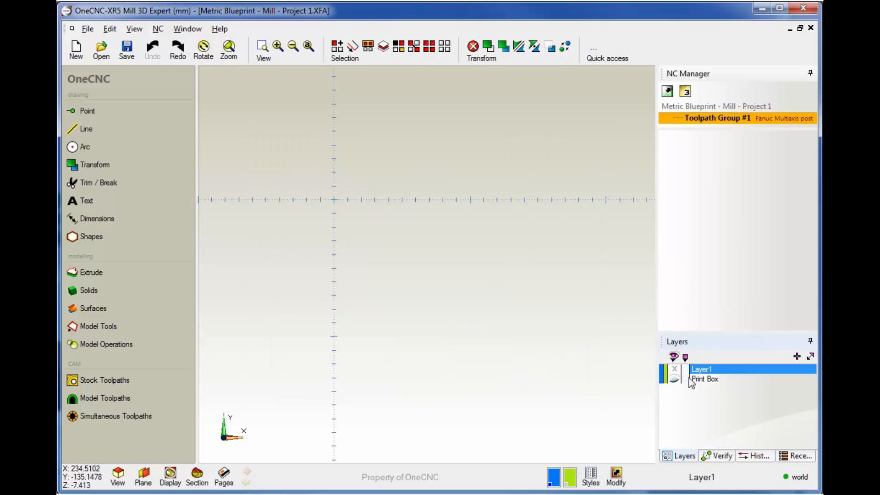
{"action": "left_click", "coordinate": [675, 380]}
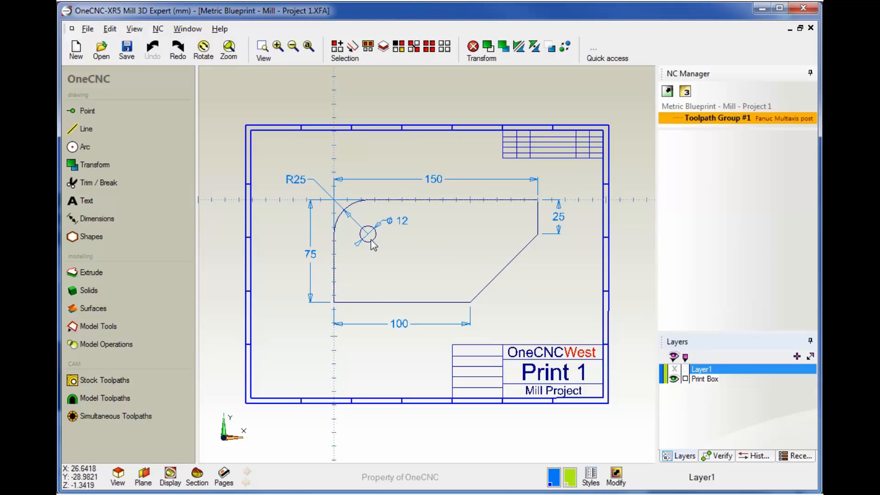
{"action": "left_click", "coordinate": [674, 379]}
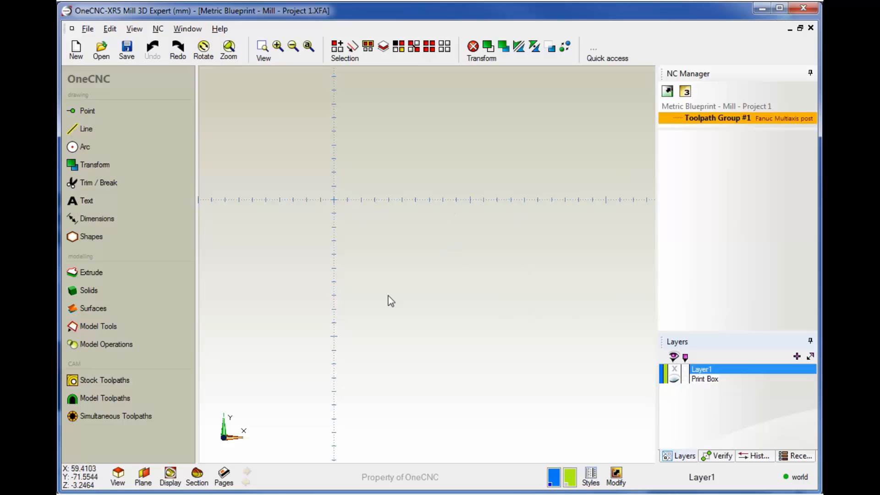
Draw a closed four-line rectangle freehand from the origin, about 150 mm wide and 80 mm high, below the X axis
{"action": "left_click", "coordinate": [84, 129]}
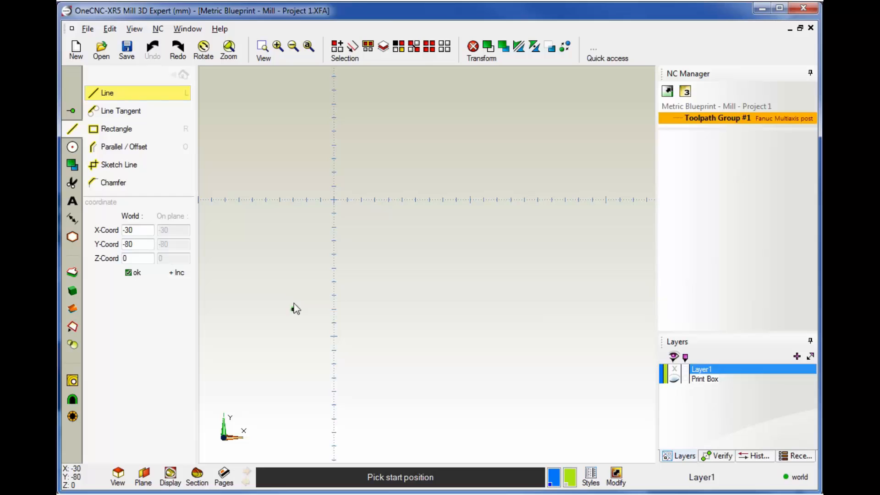
{"action": "left_click", "coordinate": [334, 200]}
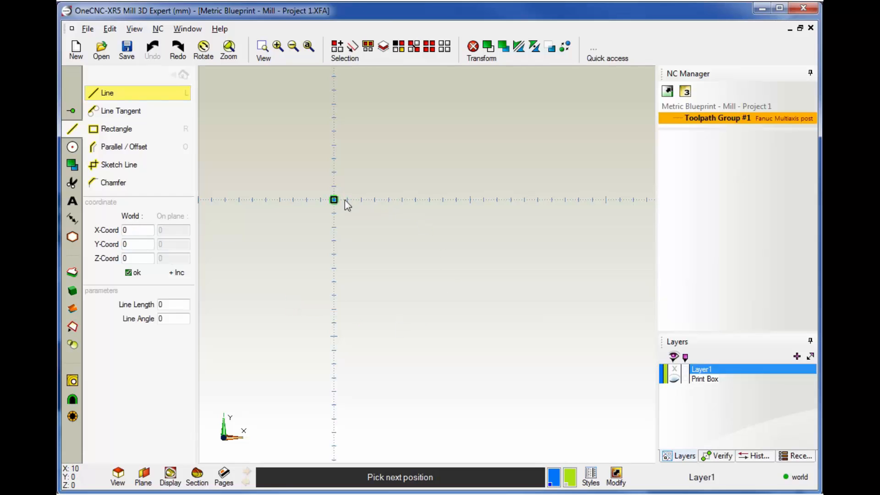
{"action": "left_click", "coordinate": [542, 202]}
{"action": "left_click", "coordinate": [534, 315]}
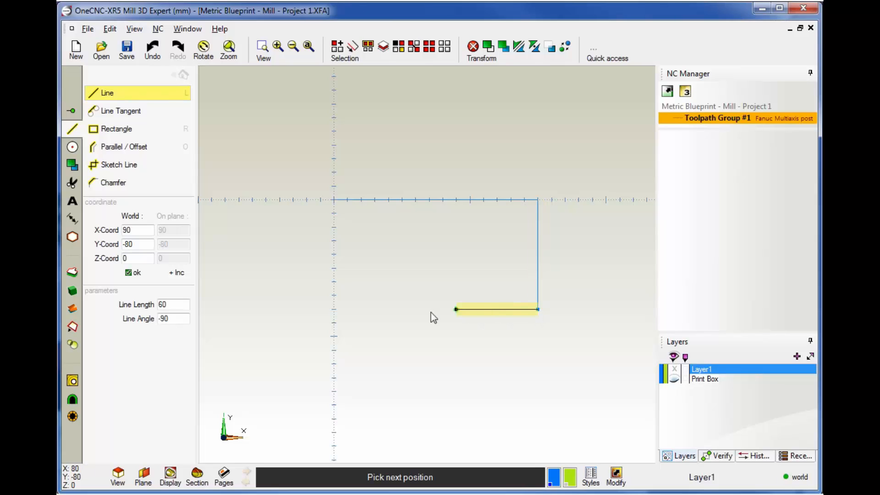
{"action": "left_click", "coordinate": [337, 315]}
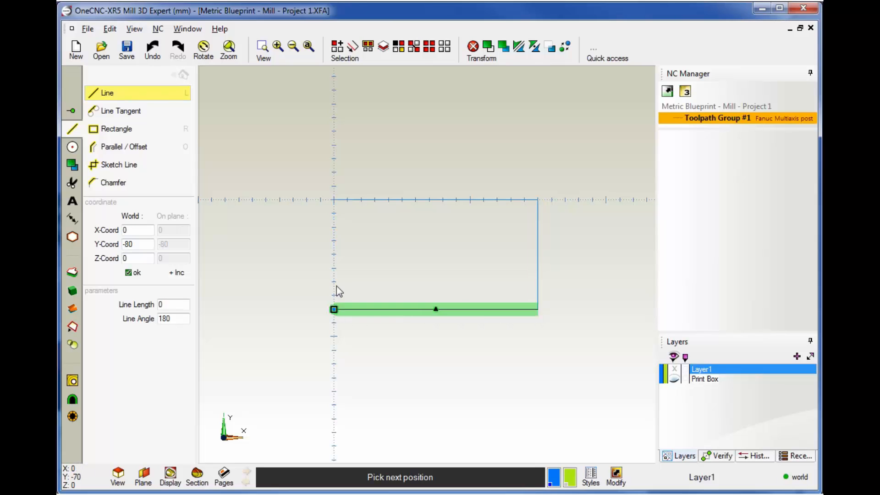
{"action": "left_click", "coordinate": [334, 201]}
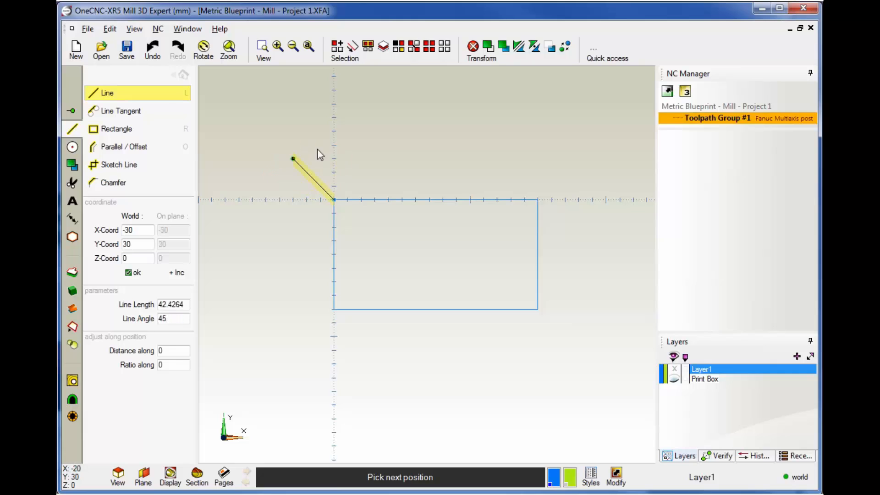
{"action": "key", "text": "Escape"}
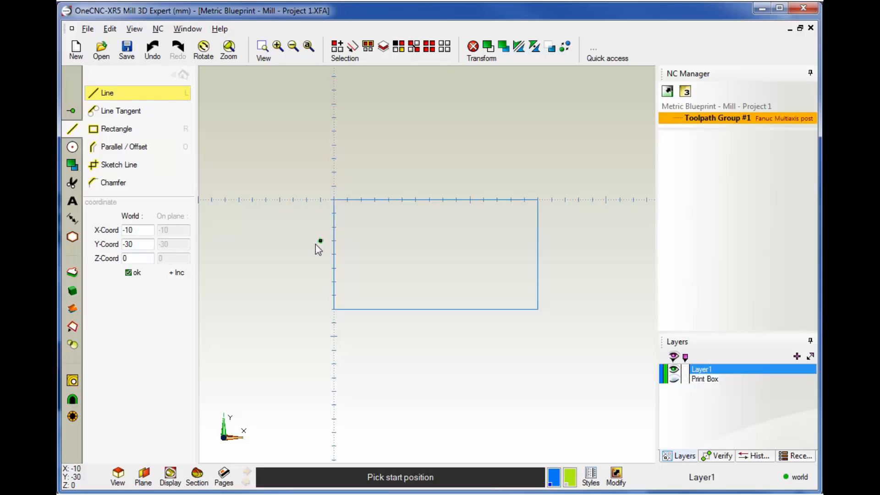
{"action": "key", "text": "Escape"}
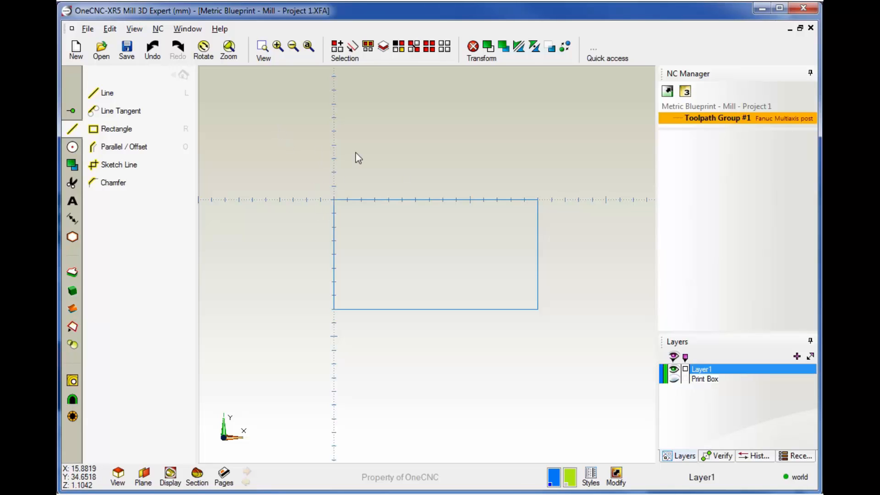
Undo the four freehand lines of the rectangle
{"action": "left_click", "coordinate": [153, 50]}
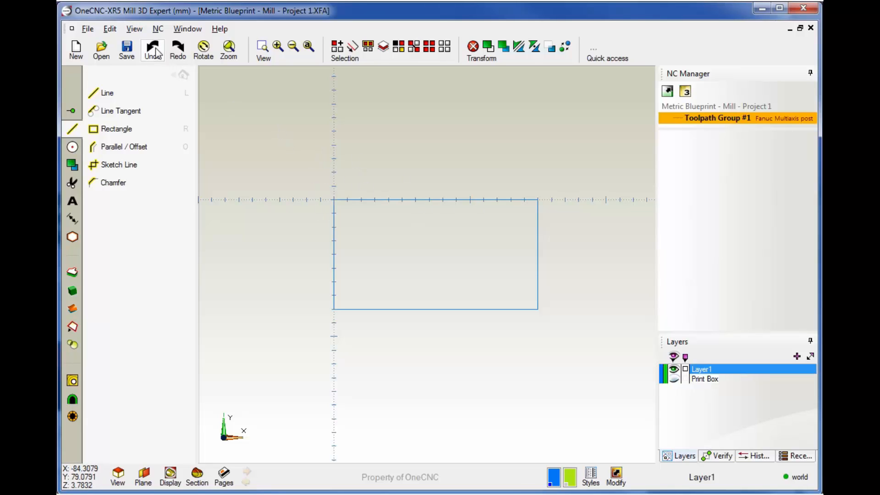
{"action": "left_click", "coordinate": [154, 49]}
{"action": "left_click", "coordinate": [153, 49]}
{"action": "left_click", "coordinate": [153, 49]}
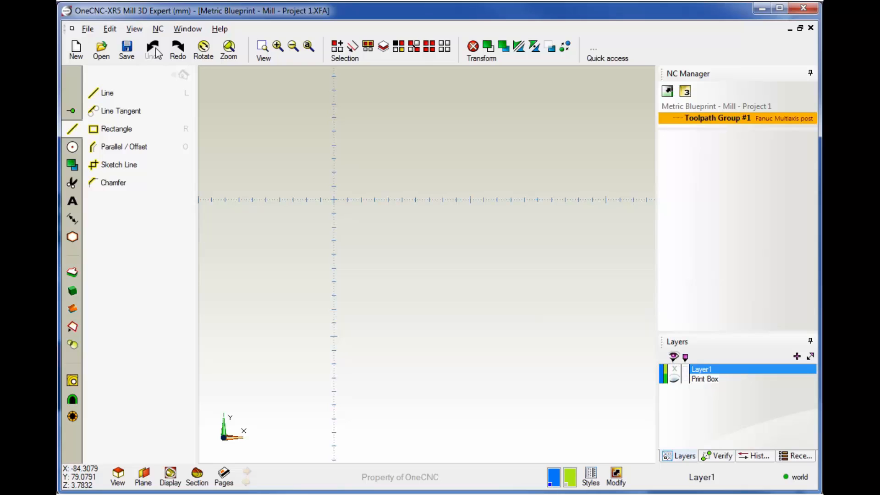
Draw connected lines by coordinates from the origin to X150 Y0 and on to X150 Y-75
{"action": "left_click", "coordinate": [112, 96]}
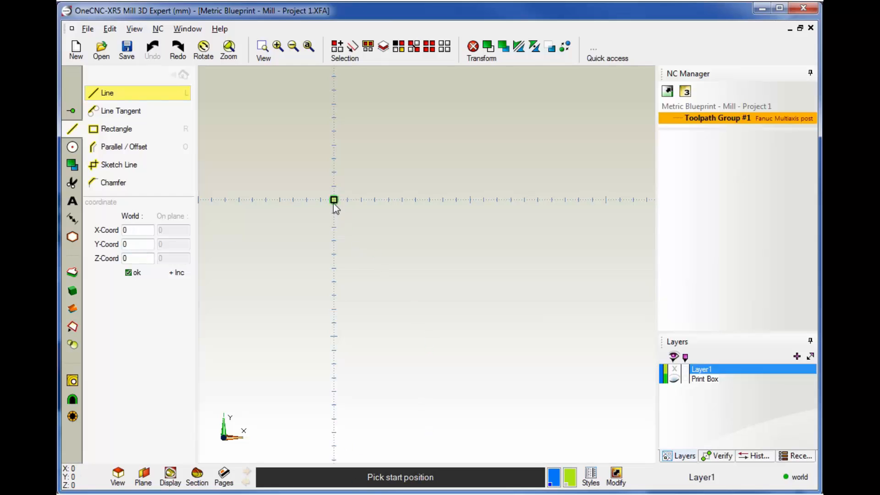
{"action": "left_click", "coordinate": [131, 230]}
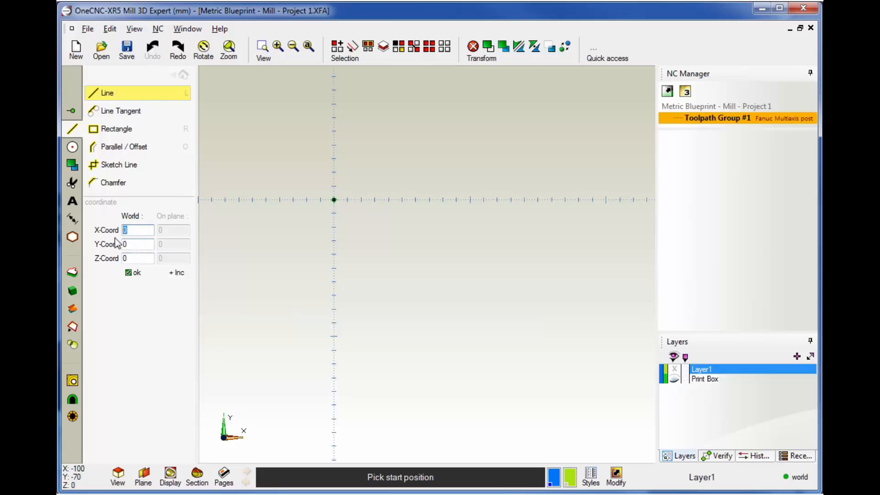
{"action": "left_click", "coordinate": [130, 274]}
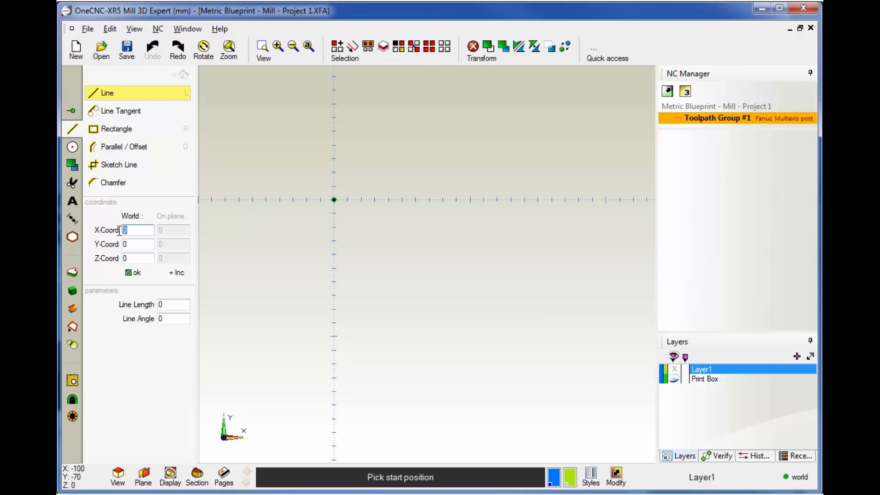
{"action": "type", "text": "150"}
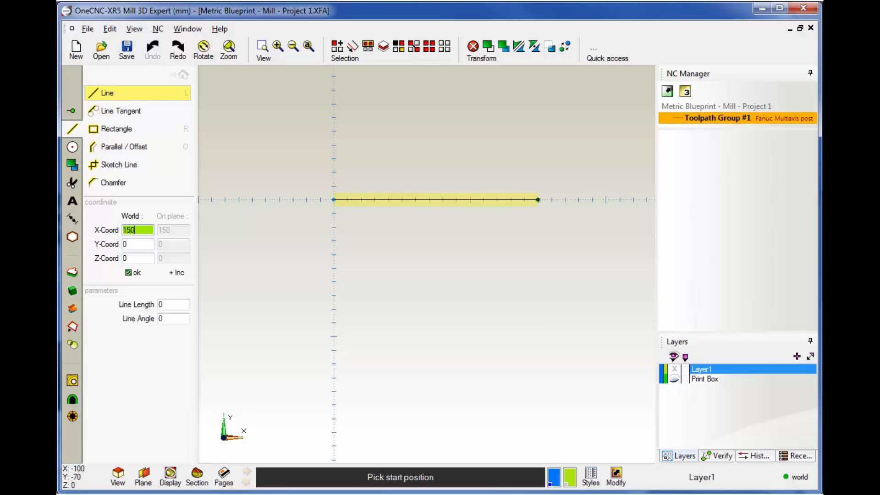
{"action": "left_click", "coordinate": [133, 273]}
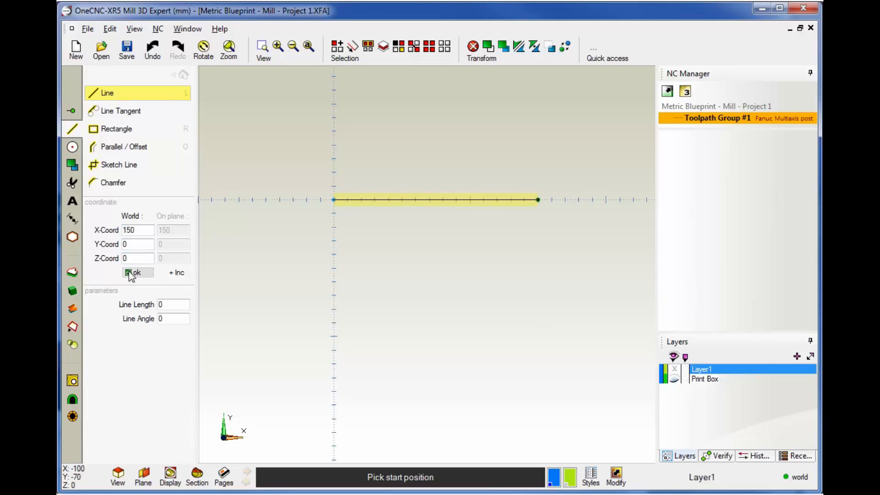
{"action": "left_click", "coordinate": [137, 244]}
{"action": "type", "text": "-75"}
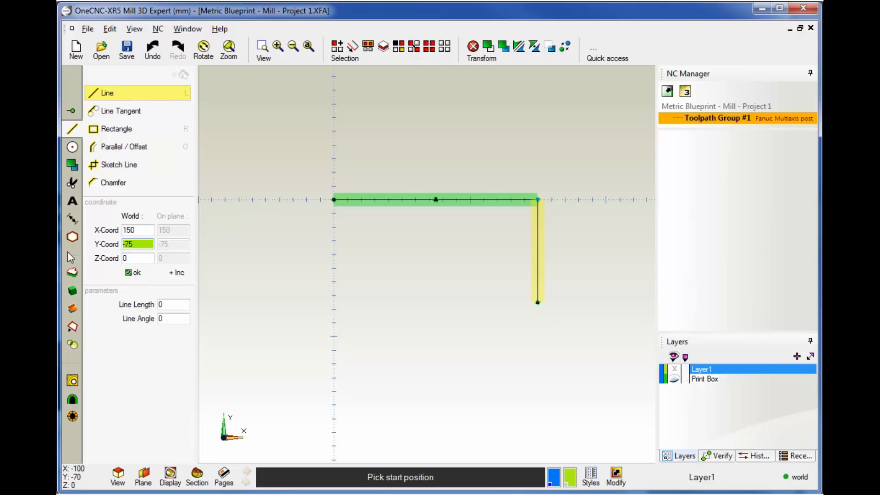
{"action": "left_click", "coordinate": [129, 272]}
Continue the line chain to X0 Y-75 and close it at X0 Y0, finishing the Line command
{"action": "left_click", "coordinate": [135, 230]}
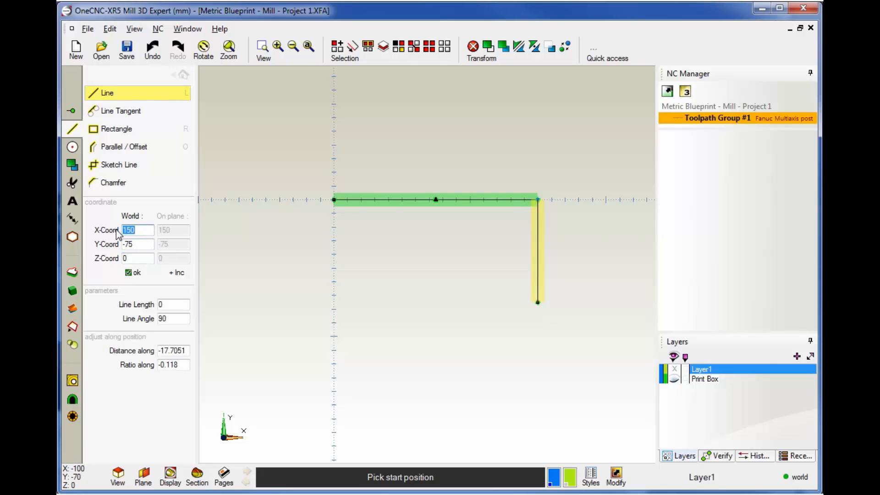
{"action": "type", "text": "0"}
{"action": "left_click", "coordinate": [130, 273]}
{"action": "left_click", "coordinate": [140, 246]}
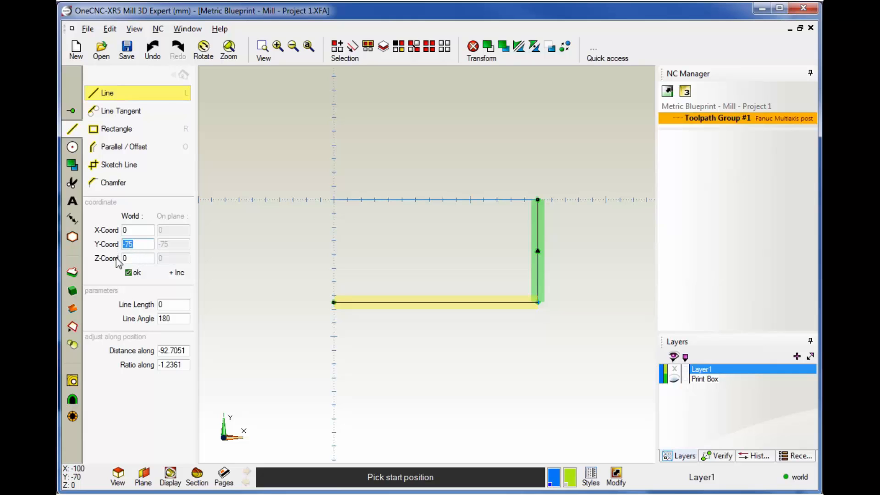
{"action": "type", "text": "0"}
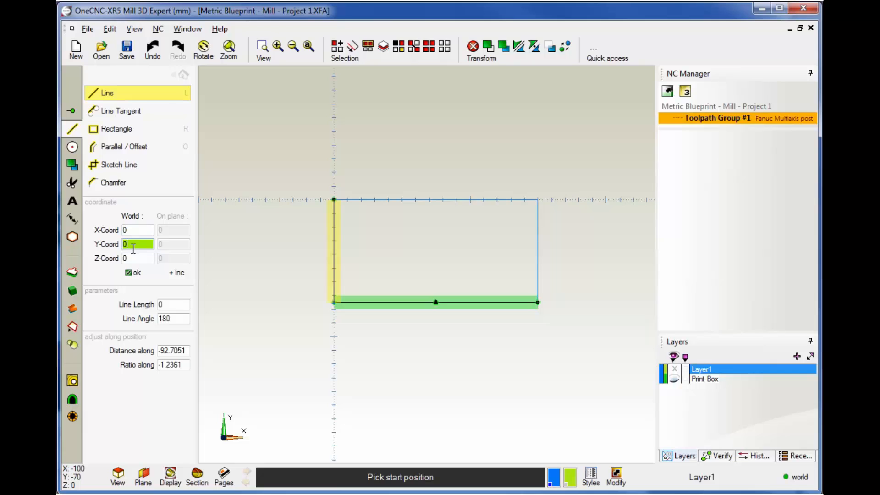
{"action": "left_click", "coordinate": [131, 272]}
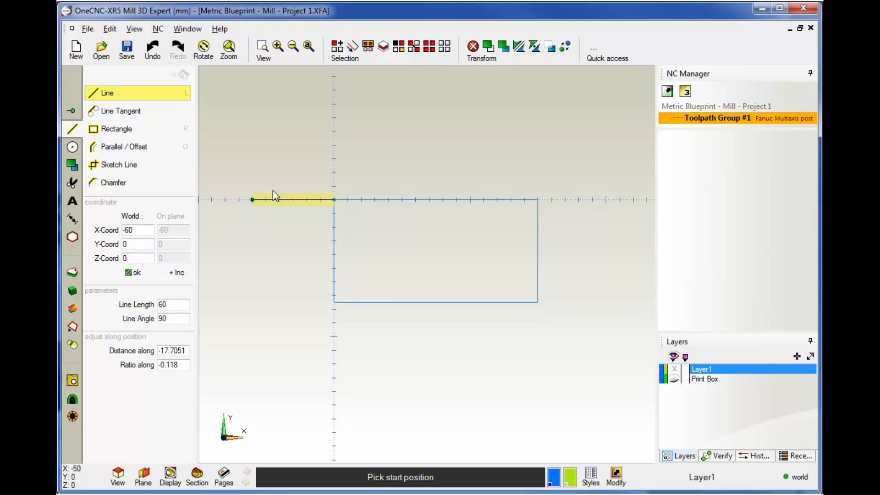
{"action": "left_click", "coordinate": [304, 145]}
{"action": "key", "text": "Escape"}
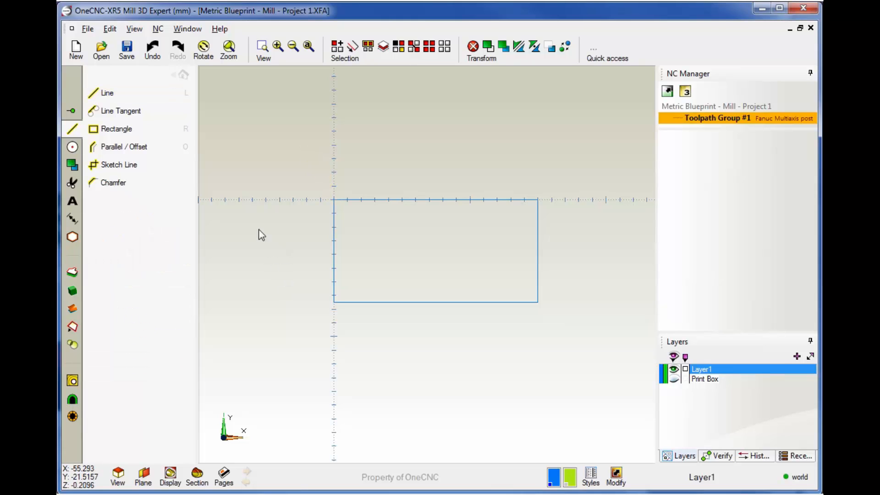
Undo the four lines drawn by coordinates
{"action": "left_click", "coordinate": [156, 55]}
{"action": "left_click", "coordinate": [157, 54]}
{"action": "left_click", "coordinate": [156, 54]}
{"action": "left_click", "coordinate": [156, 55]}
{"action": "left_click", "coordinate": [157, 54]}
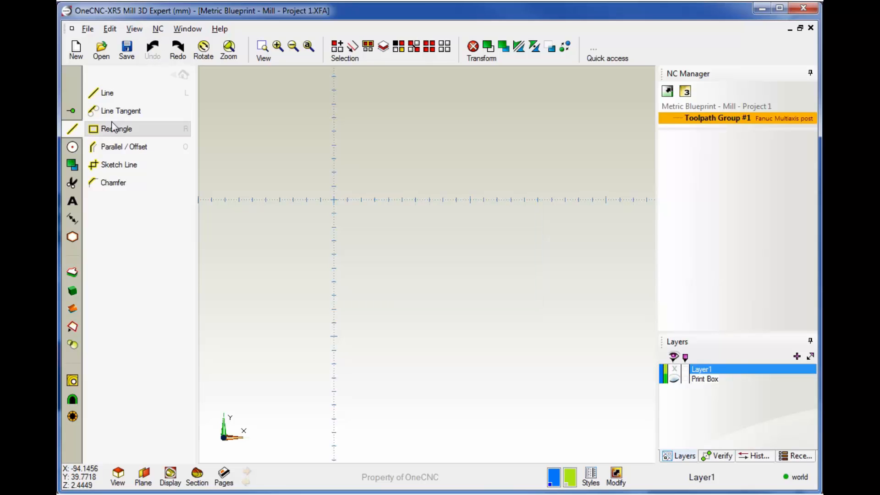
Draw a rectangle with corner radius 0 from the origin to the opposite corner at X150 Y-75
{"action": "left_click", "coordinate": [119, 131]}
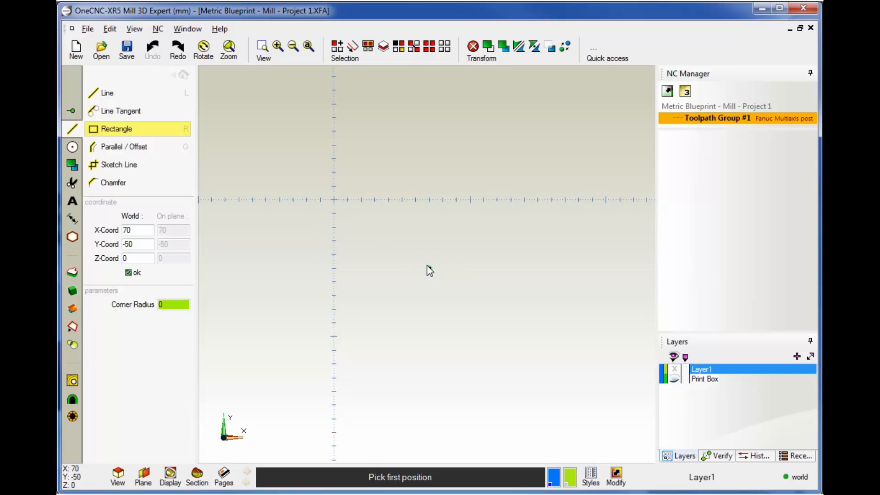
{"action": "left_click", "coordinate": [334, 201]}
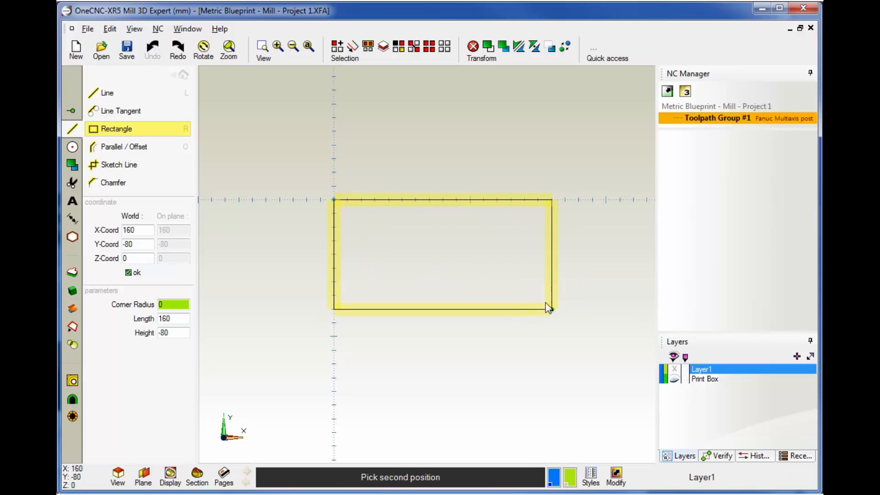
{"action": "left_click_drag", "start_coordinate": [142, 231], "coordinate": [115, 229]}
{"action": "type", "text": "150"}
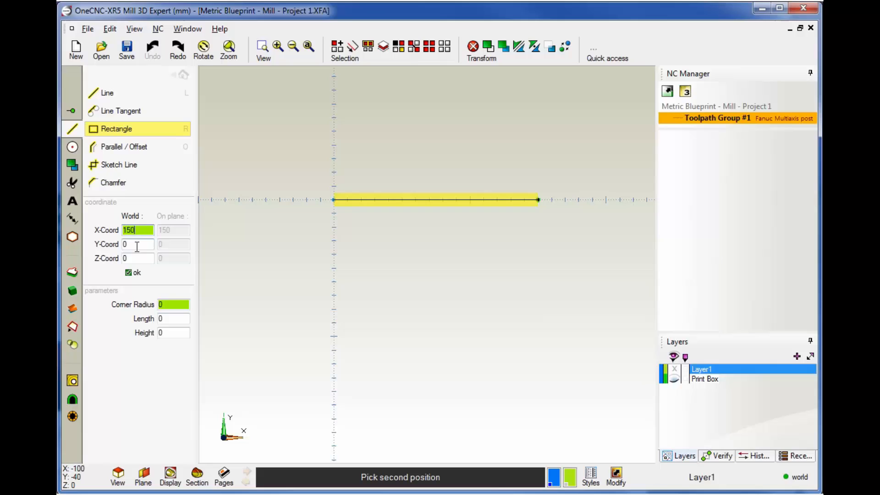
{"action": "left_click_drag", "start_coordinate": [138, 245], "coordinate": [123, 247]}
{"action": "type", "text": "-75"}
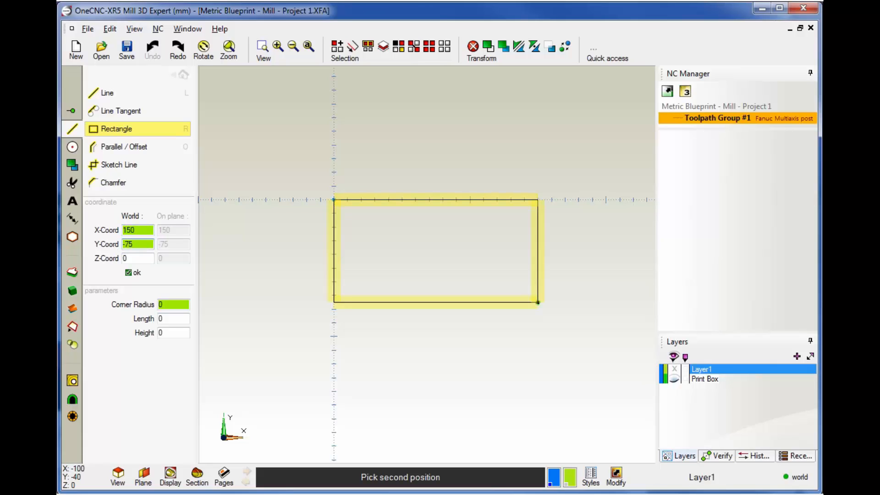
{"action": "left_click", "coordinate": [134, 272]}
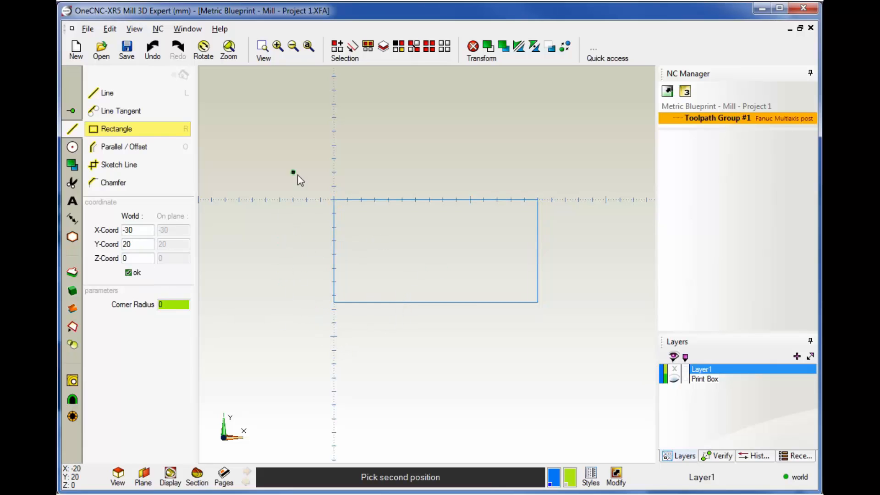
{"action": "key", "text": "Escape"}
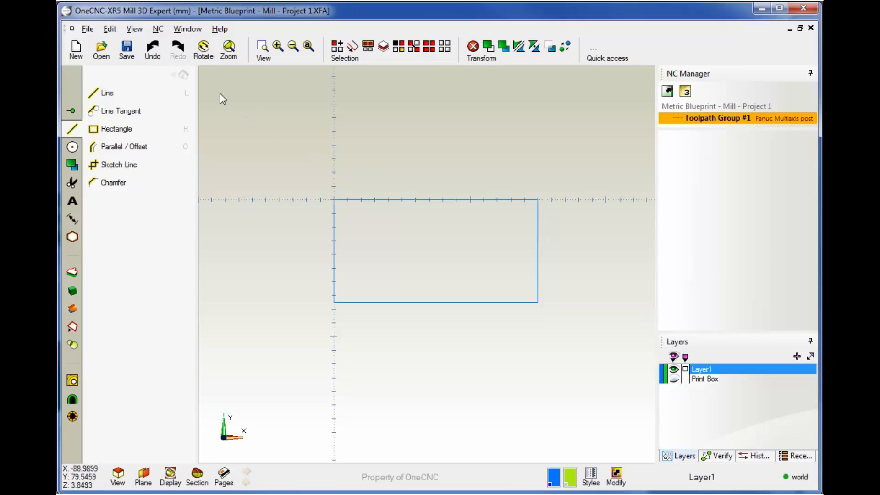
{"action": "left_click", "coordinate": [184, 74]}
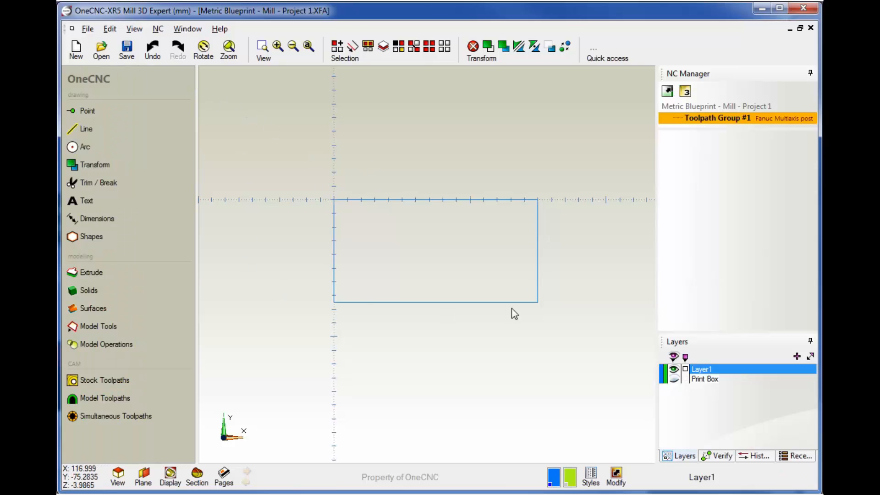
Show the Print Box layer to compare the rectangle with the blueprint, and hide it again
{"action": "left_click", "coordinate": [674, 380]}
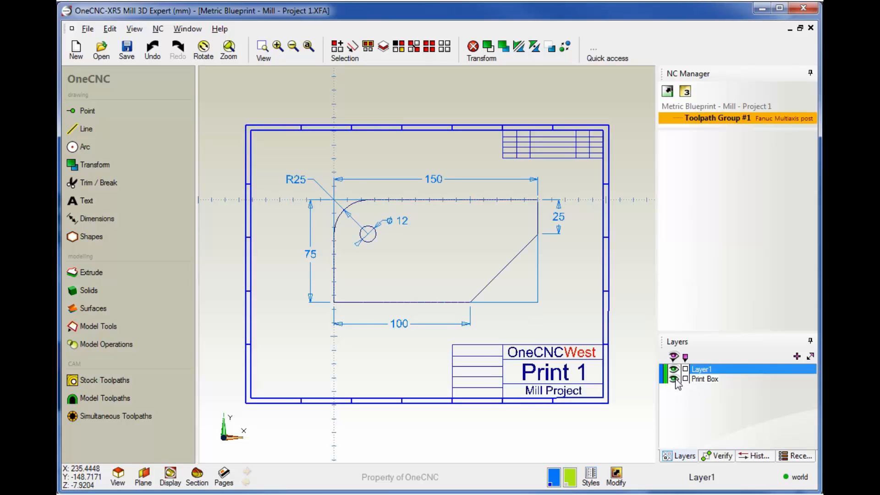
{"action": "left_click", "coordinate": [674, 379]}
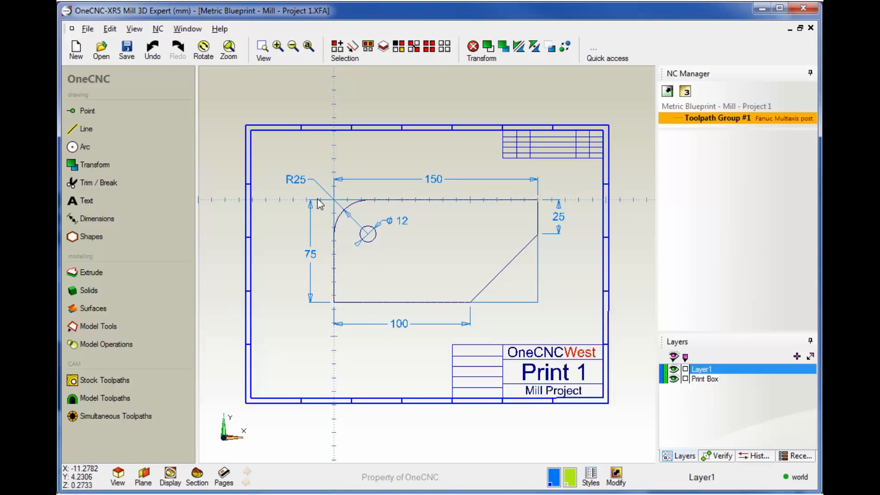
{"action": "left_click", "coordinate": [674, 379]}
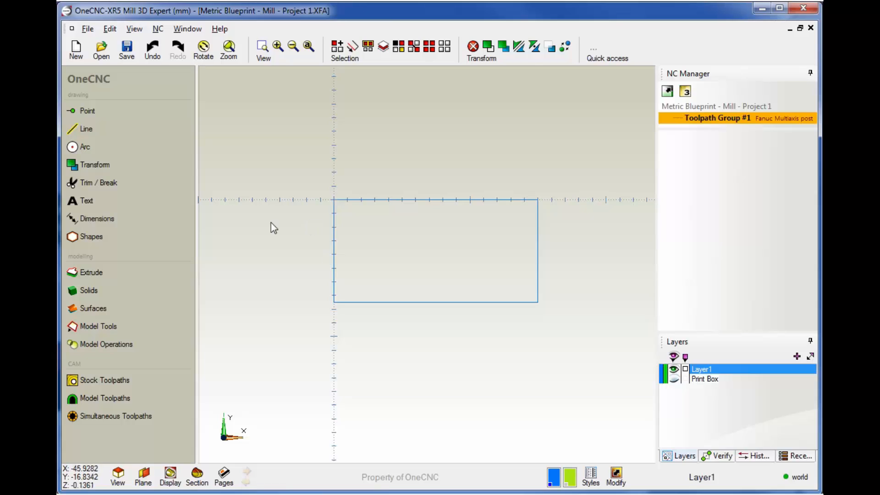
Fillet the rectangle's corner at the origin with a radius of 25, between the top edge and the adjoining vertical edge
{"action": "left_click", "coordinate": [84, 147]}
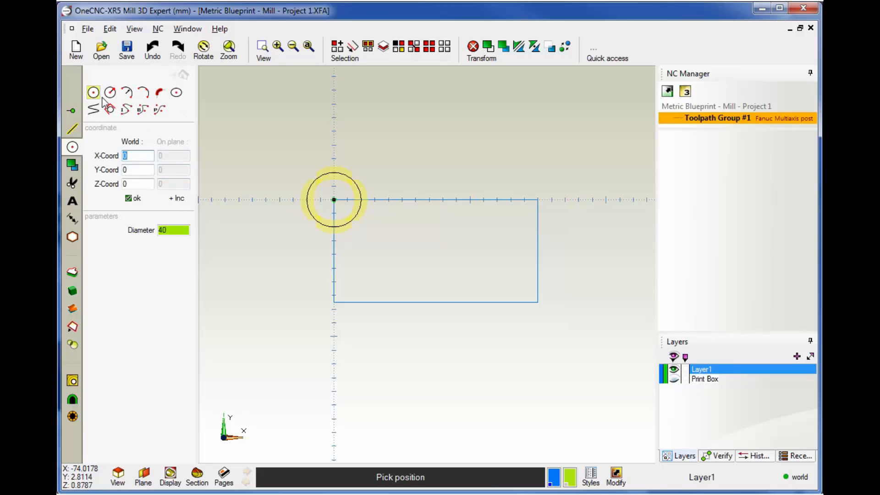
{"action": "left_click_drag", "start_coordinate": [358, 489], "coordinate": [358, 494]}
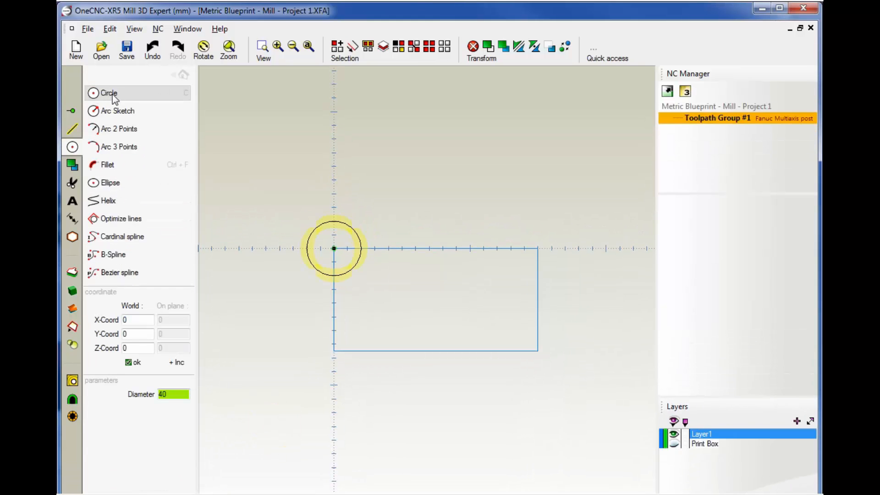
{"action": "left_click_drag", "start_coordinate": [365, 494], "coordinate": [365, 491]}
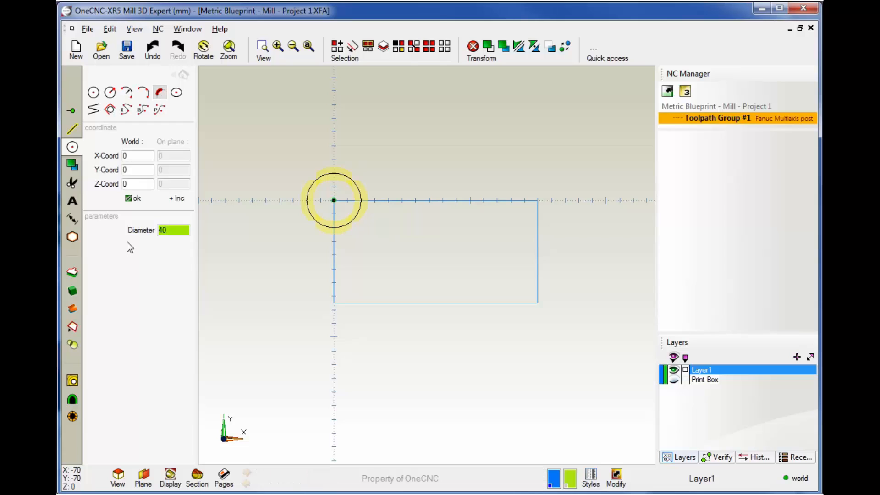
{"action": "double_click", "coordinate": [173, 142]}
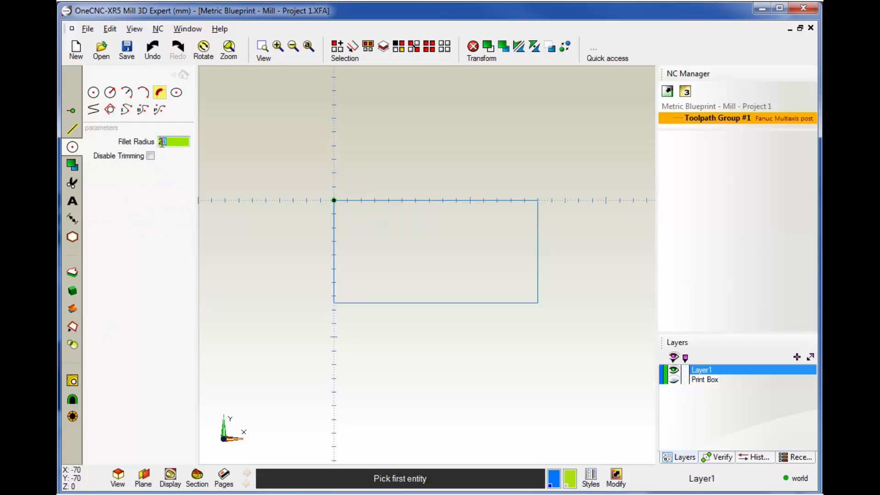
{"action": "type", "text": "25"}
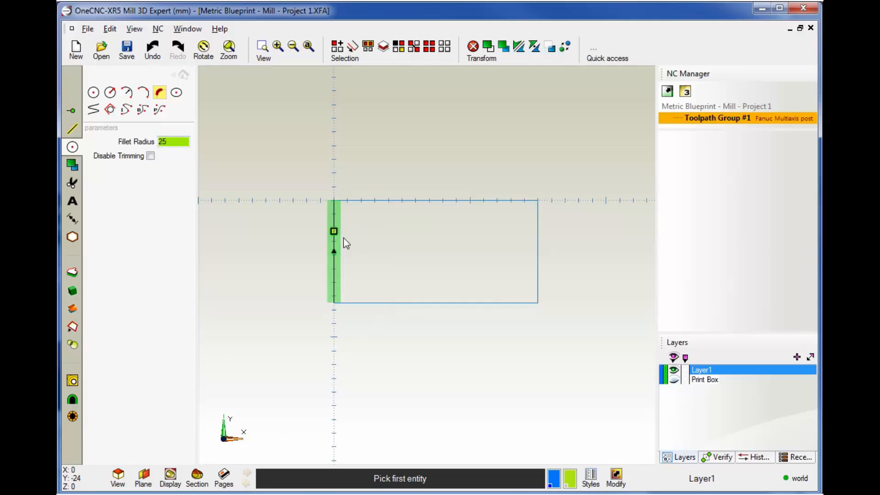
{"action": "left_click", "coordinate": [391, 201]}
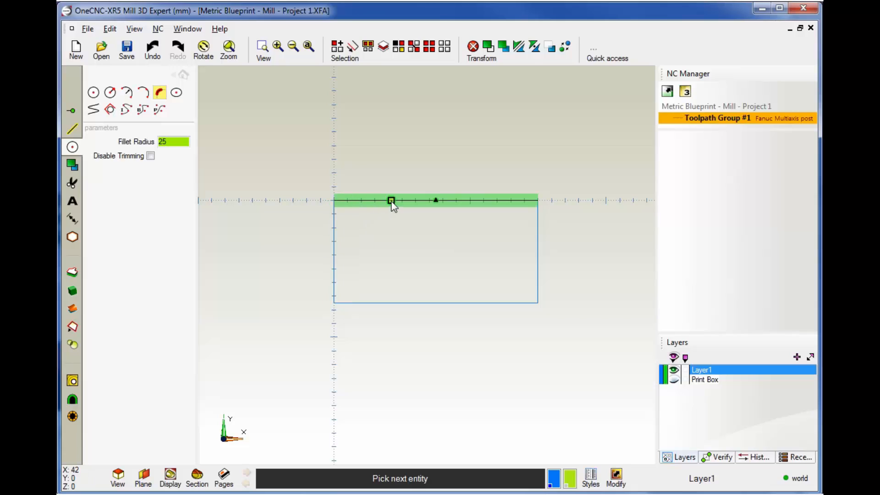
{"action": "left_click", "coordinate": [340, 262]}
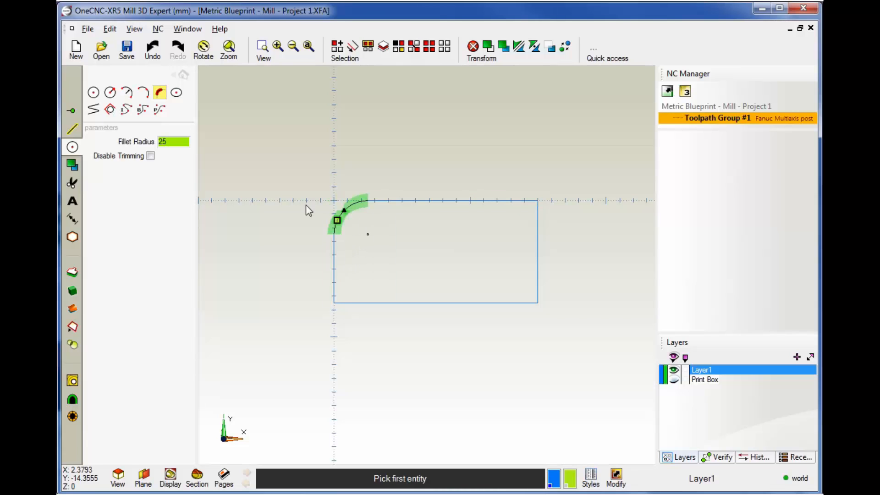
{"action": "key", "text": "Escape"}
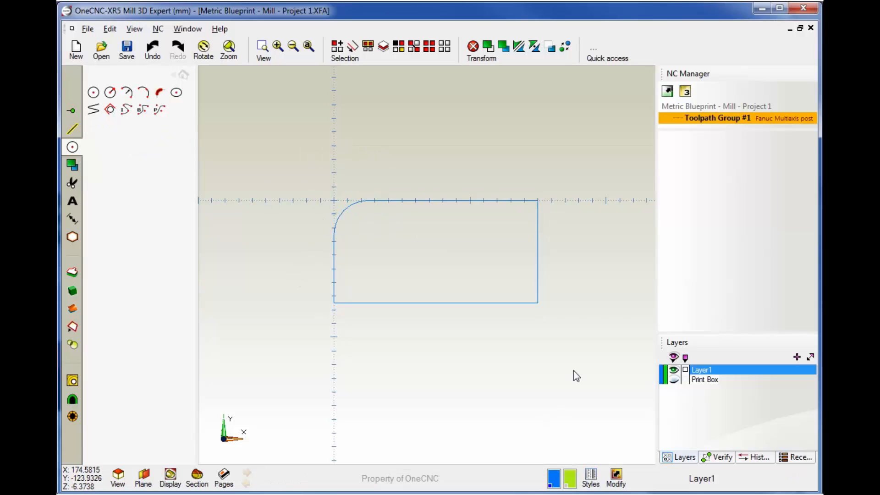
Toggle the Print Box layer to compare the filleted corner with the blueprint, and hide it again
{"action": "left_click", "coordinate": [674, 381]}
{"action": "left_click", "coordinate": [674, 380]}
{"action": "left_click", "coordinate": [673, 380]}
{"action": "left_click", "coordinate": [674, 380]}
{"action": "left_click", "coordinate": [674, 380]}
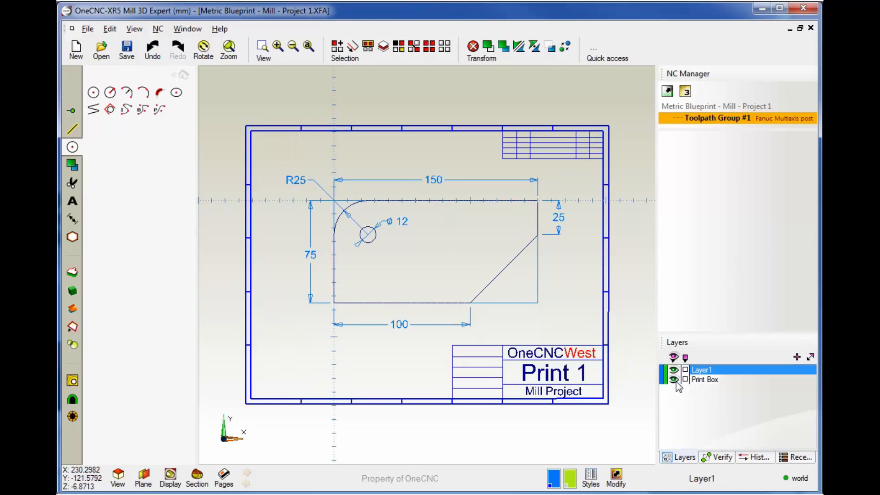
{"action": "left_click", "coordinate": [673, 380]}
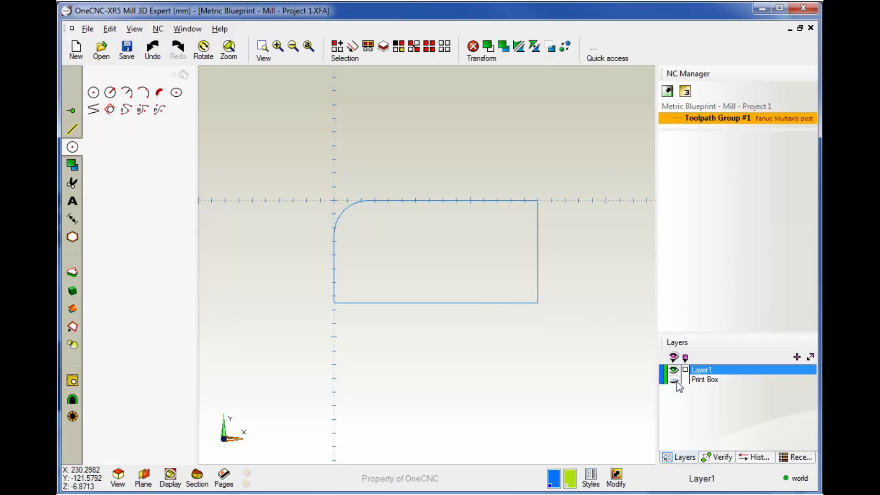
Chamfer the rectangle's lower-right corner with a distance of 50, trying a preview at 12 before applying it
{"action": "left_click", "coordinate": [72, 130]}
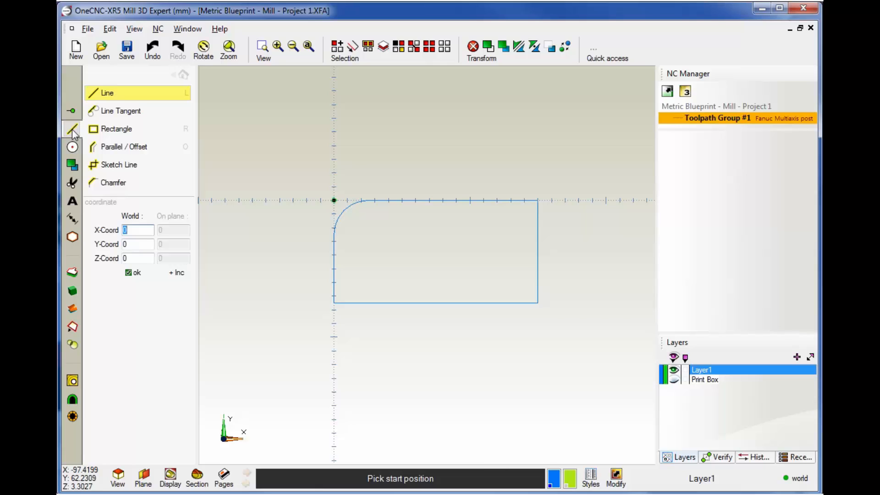
{"action": "left_click", "coordinate": [114, 185]}
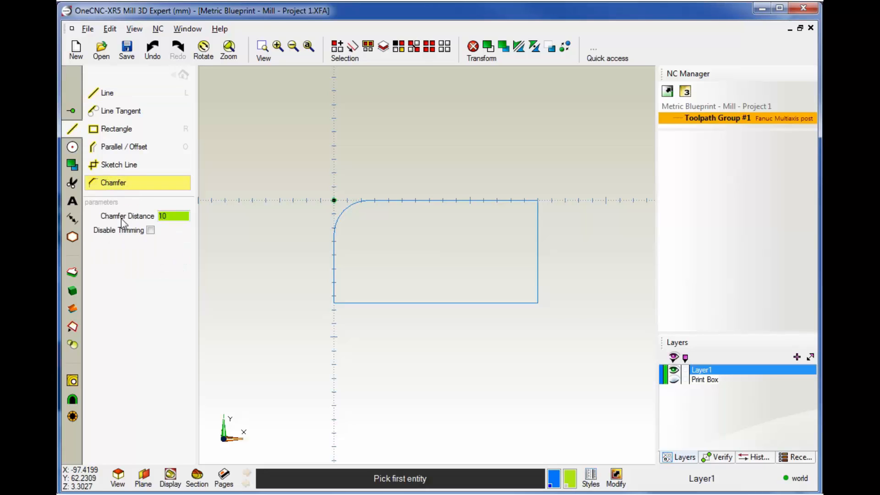
{"action": "type", "text": "5"}
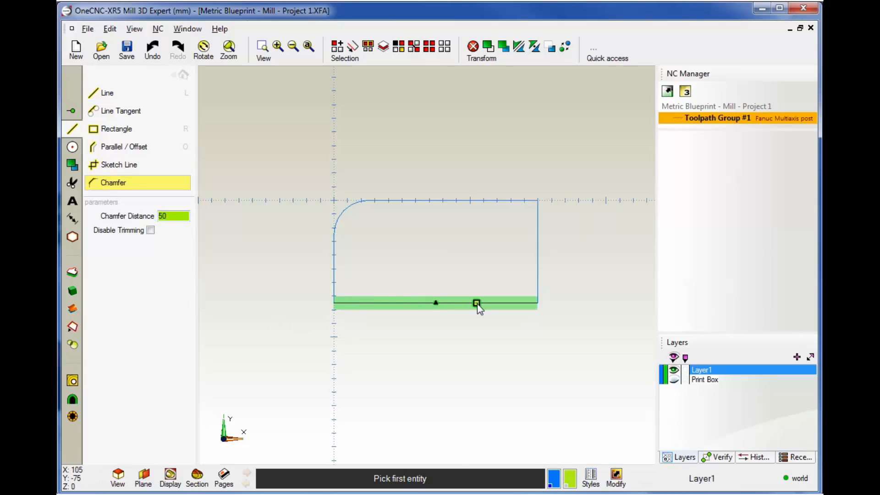
{"action": "left_click", "coordinate": [541, 252]}
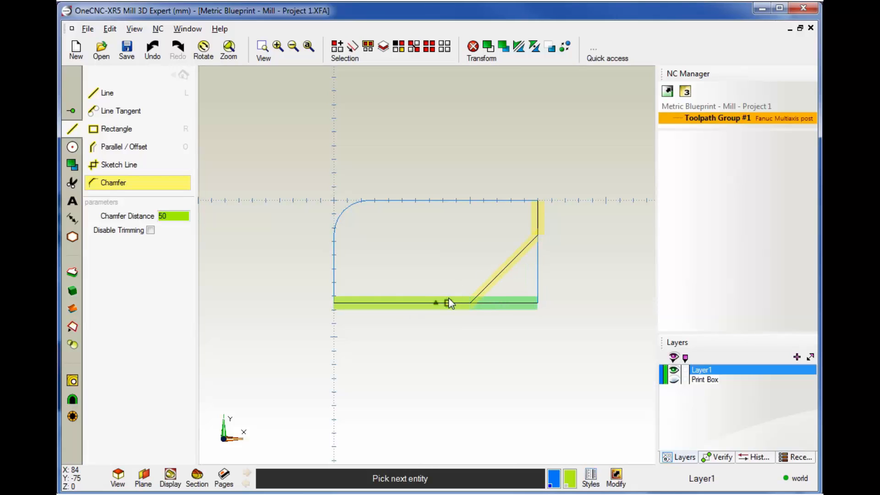
{"action": "double_click", "coordinate": [165, 216]}
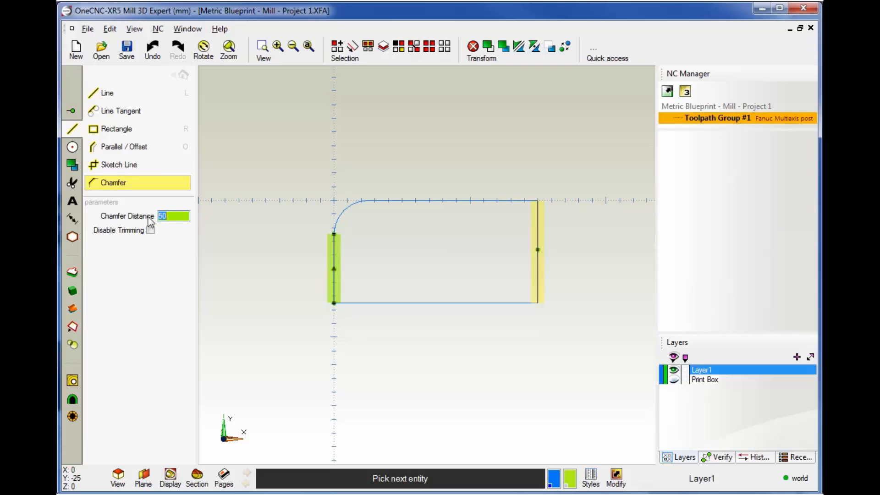
{"action": "type", "text": "12"}
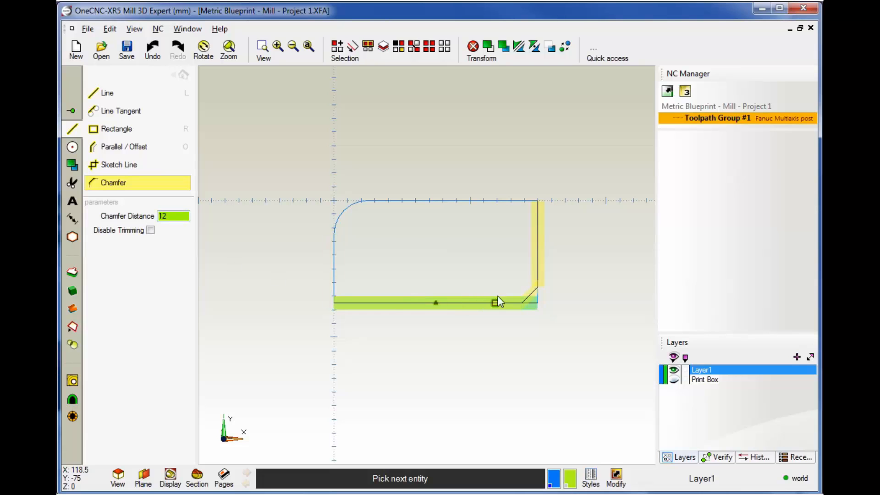
{"action": "double_click", "coordinate": [154, 220]}
{"action": "type", "text": "50"}
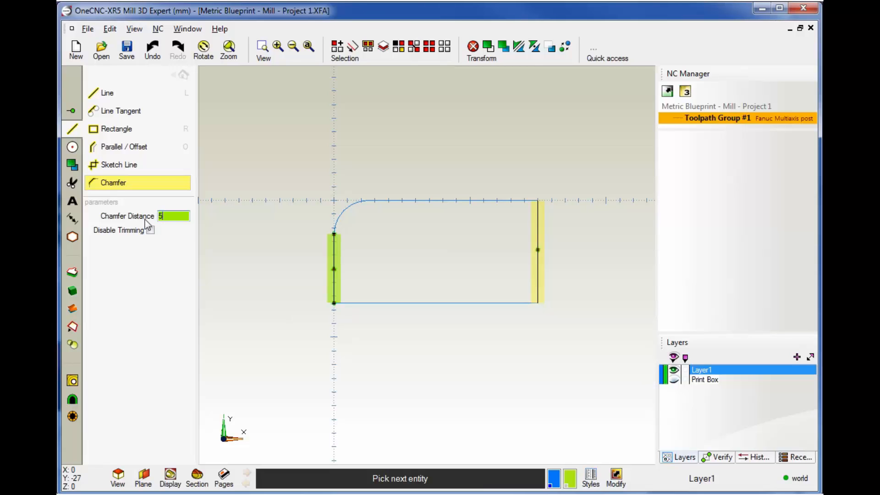
{"action": "left_click", "coordinate": [426, 302]}
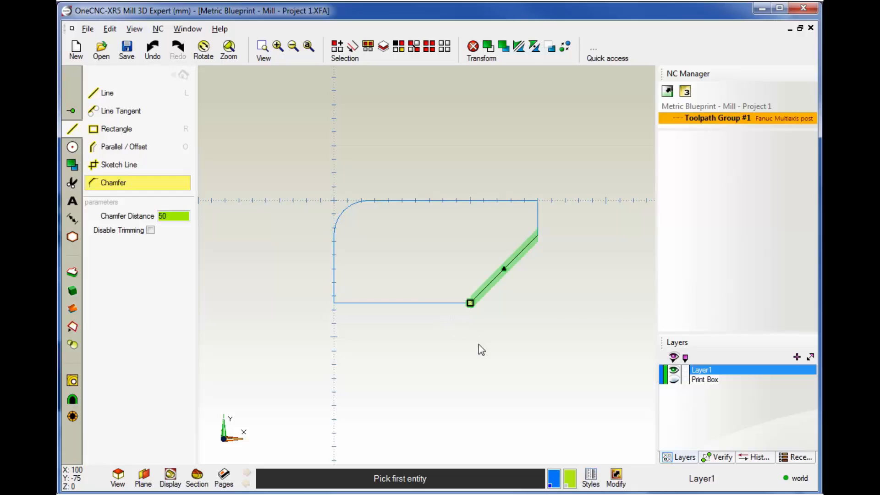
{"action": "key", "text": "Escape"}
Toggle the Print Box layer to check the chamfer and the hole's dimension against the blueprint, and hide it again
{"action": "left_click", "coordinate": [674, 380]}
{"action": "left_click", "coordinate": [674, 380]}
{"action": "left_click", "coordinate": [674, 380]}
{"action": "left_click", "coordinate": [674, 380]}
{"action": "left_click", "coordinate": [674, 380]}
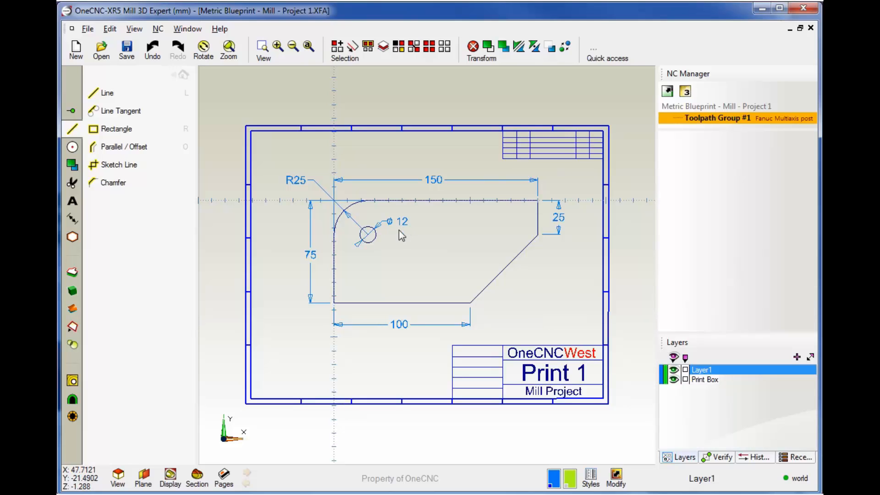
{"action": "left_click", "coordinate": [673, 380]}
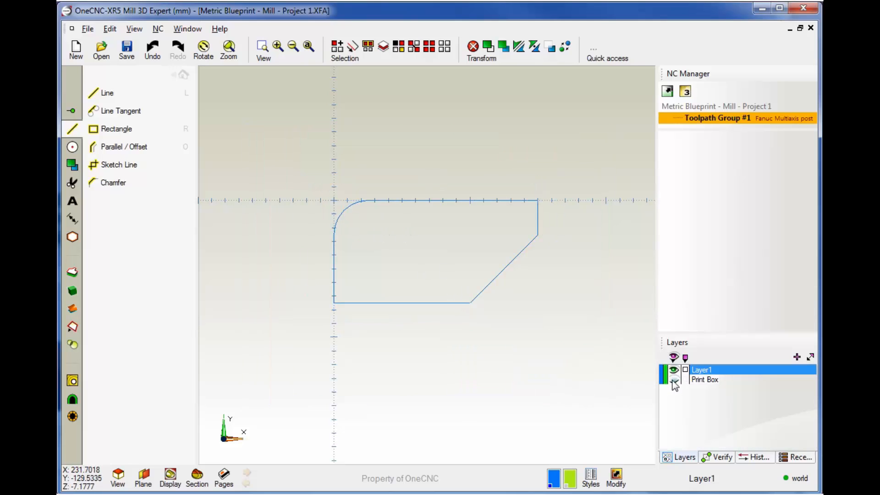
Draw a circle of diameter 12 centred on the fillet arc's centre at X25 Y-25, and finish the Circle command
{"action": "left_click", "coordinate": [72, 147]}
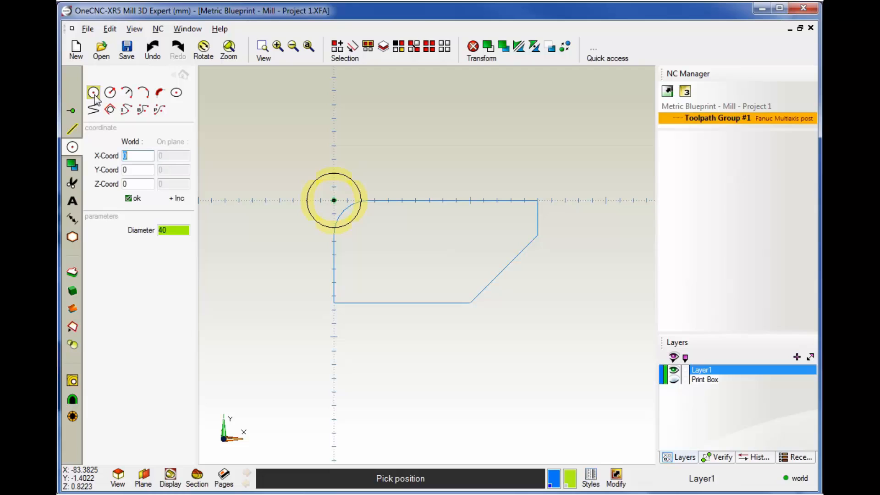
{"action": "left_click_drag", "start_coordinate": [176, 230], "coordinate": [151, 233]}
{"action": "type", "text": "12"}
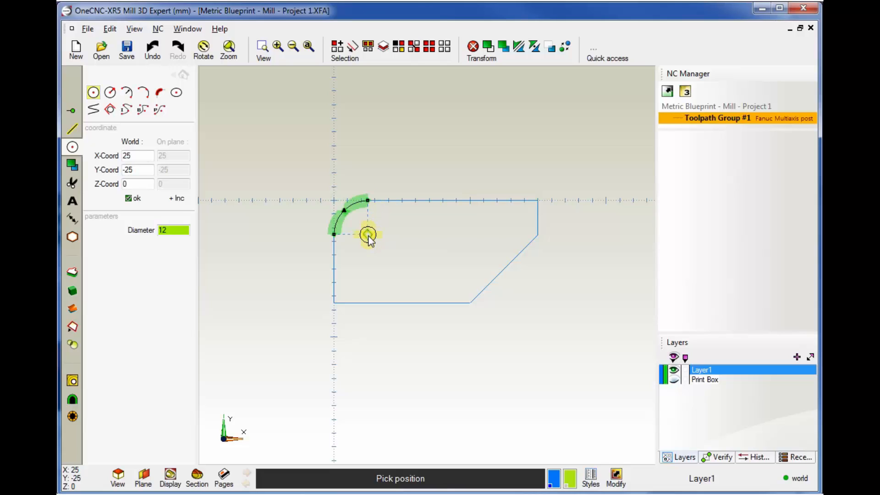
{"action": "left_click", "coordinate": [368, 235]}
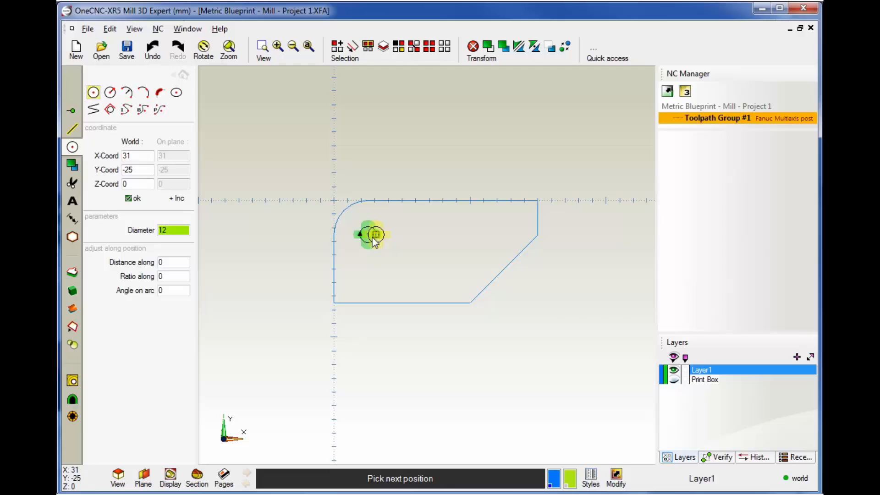
{"action": "right_click", "coordinate": [438, 250]}
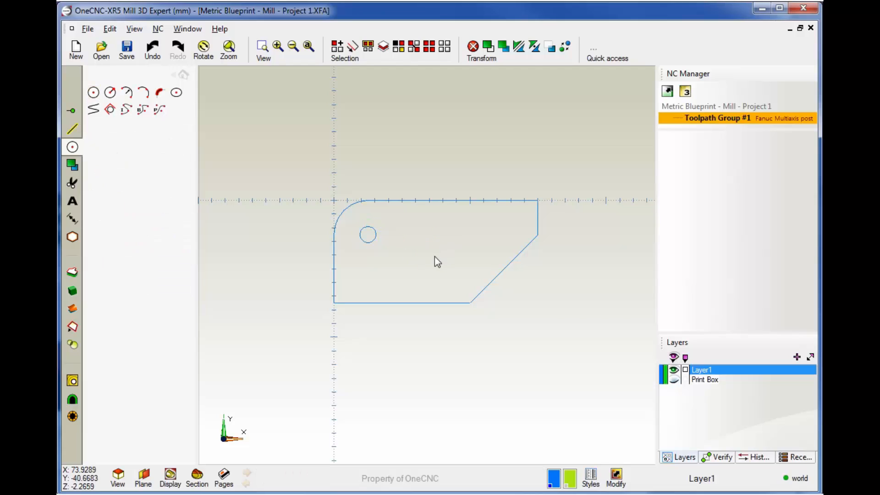
Toggle the Print Box layer to compare the completed outline and hole with the blueprint, leaving the layer shown
{"action": "left_click", "coordinate": [674, 380]}
{"action": "left_click", "coordinate": [674, 380]}
{"action": "left_click", "coordinate": [674, 380]}
{"action": "left_click", "coordinate": [674, 380]}
{"action": "left_click", "coordinate": [674, 380]}
{"action": "left_click", "coordinate": [673, 380]}
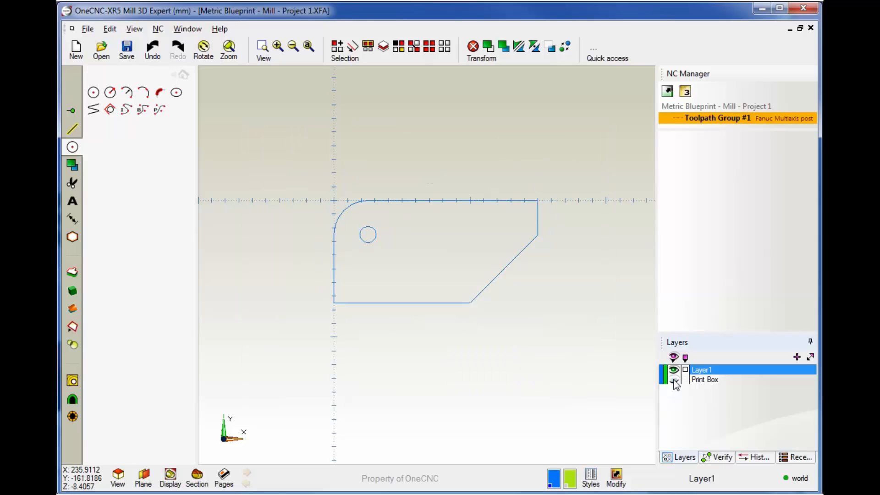
{"action": "left_click", "coordinate": [184, 78]}
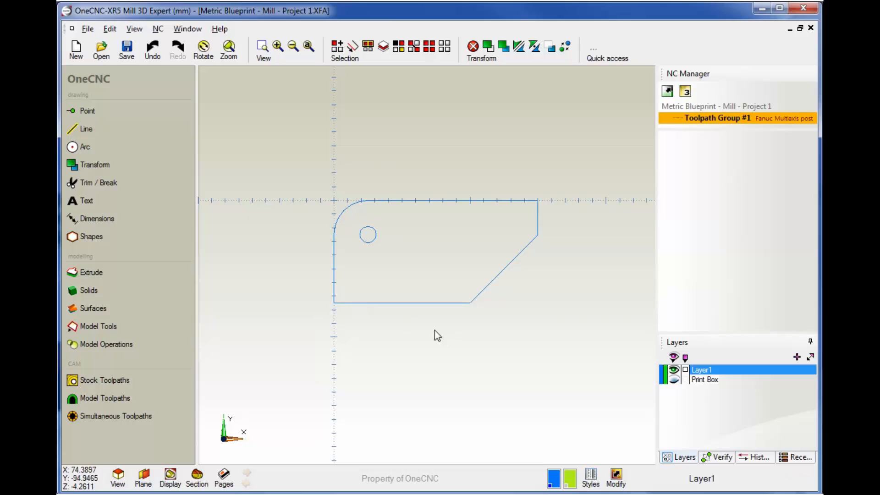
{"action": "left_click", "coordinate": [674, 380]}
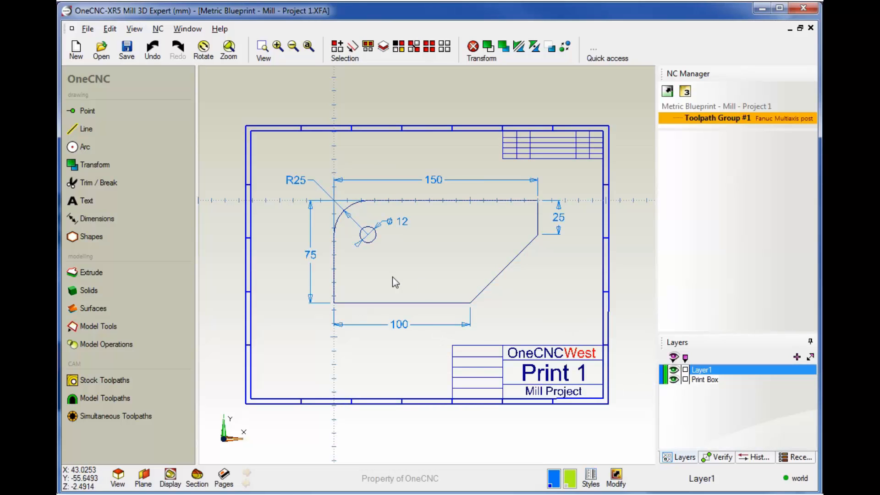